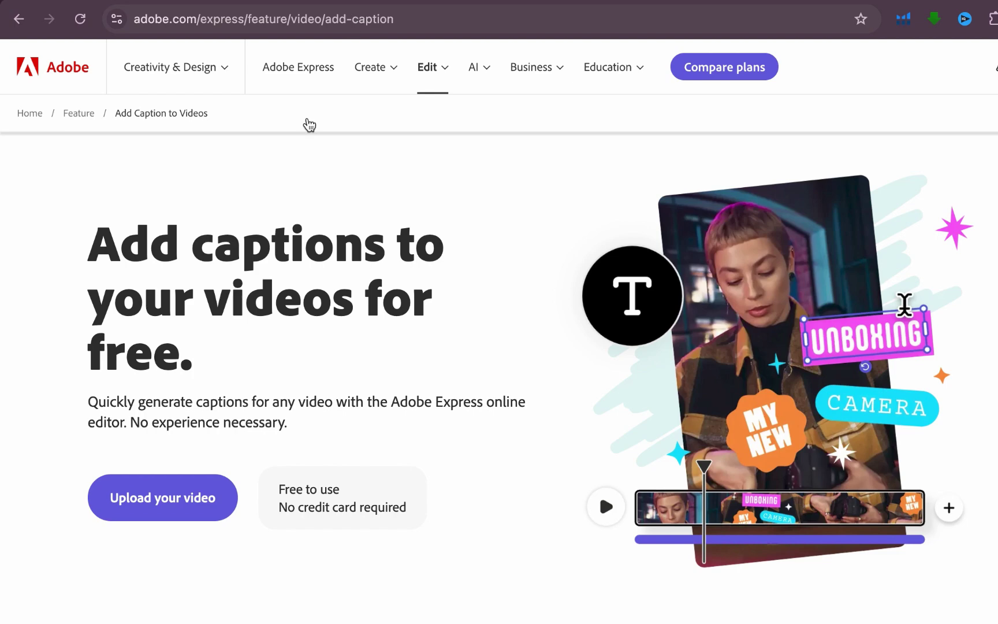
Go to adobe.com/express and open the AI menu to reach the Caption video quick action
left_click(182, 26)
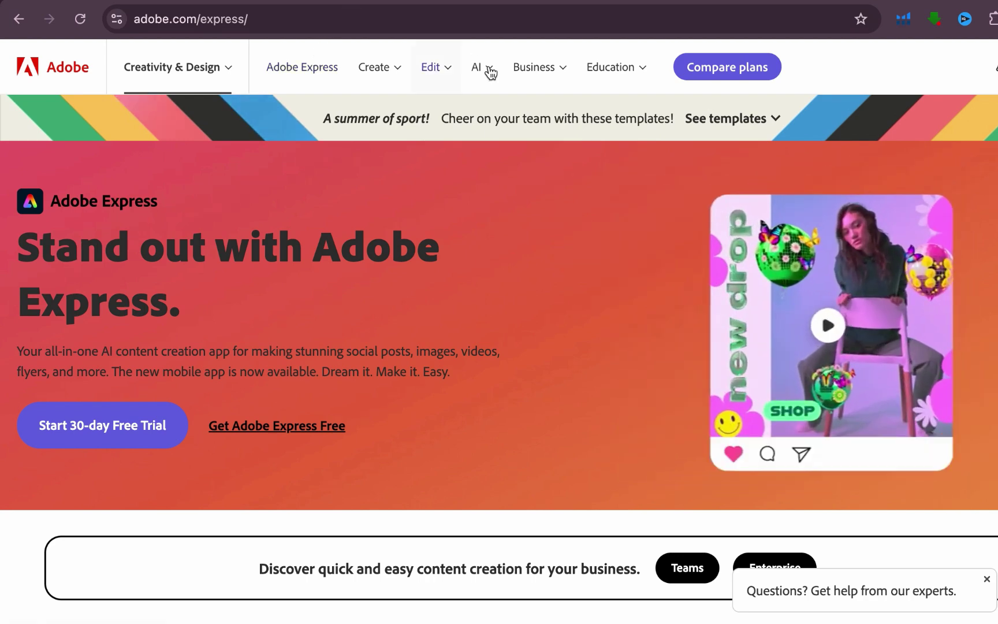
left_click(488, 68)
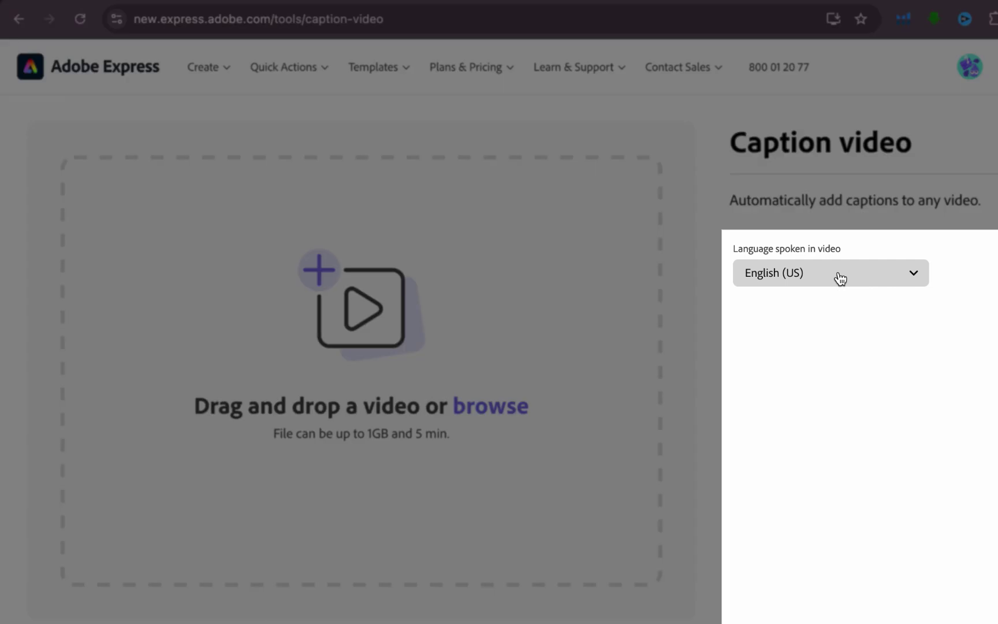
Choose English (UK) in the 'Language spoken in video' dropdown
left_click(840, 278)
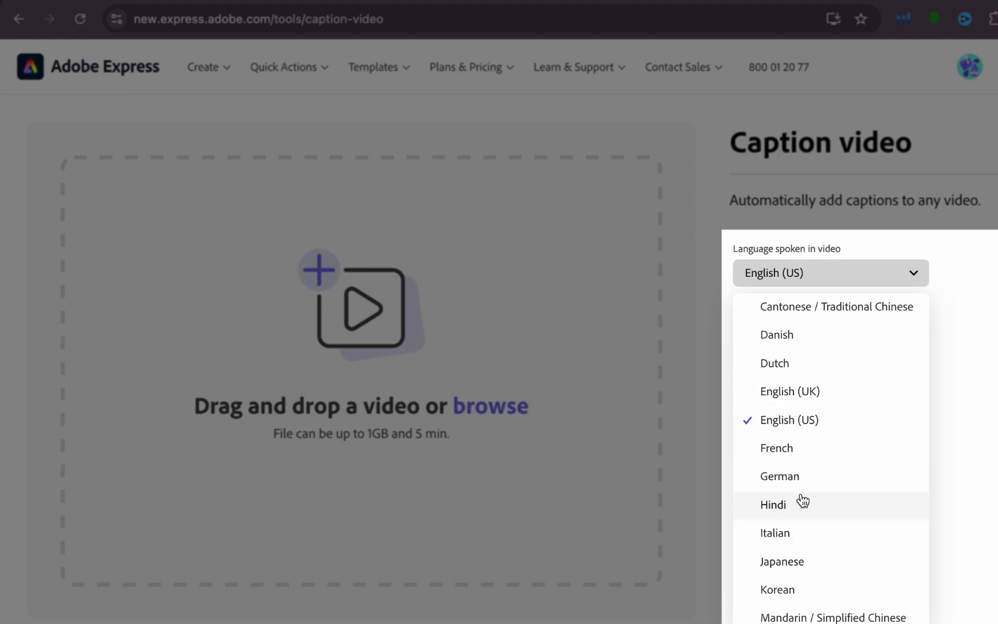
left_click(790, 392)
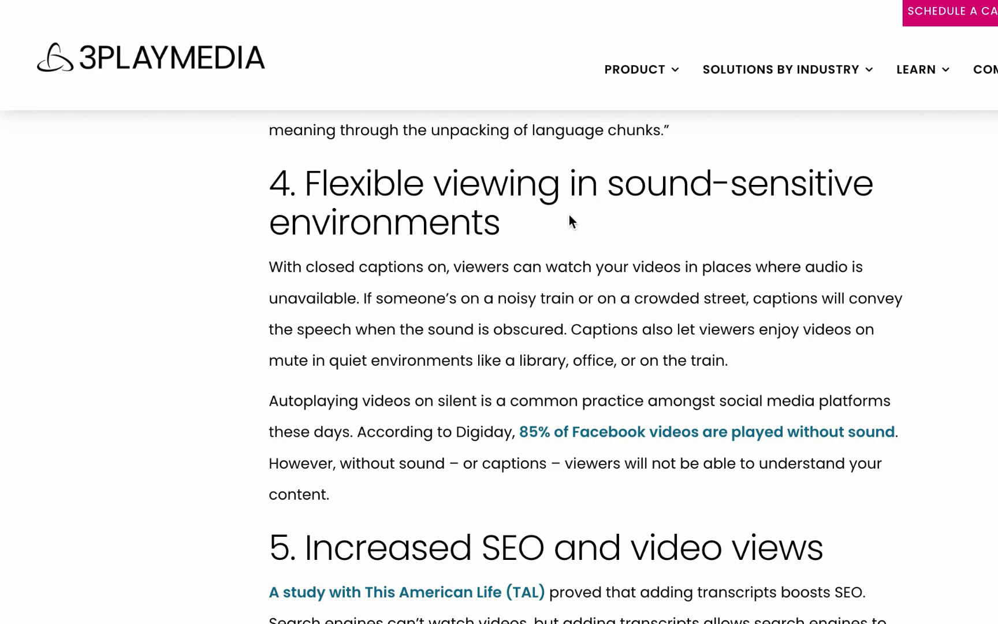
Scroll back up through the 3Play Media closed-caption benefits article
scroll(570, 218, "up", 1)
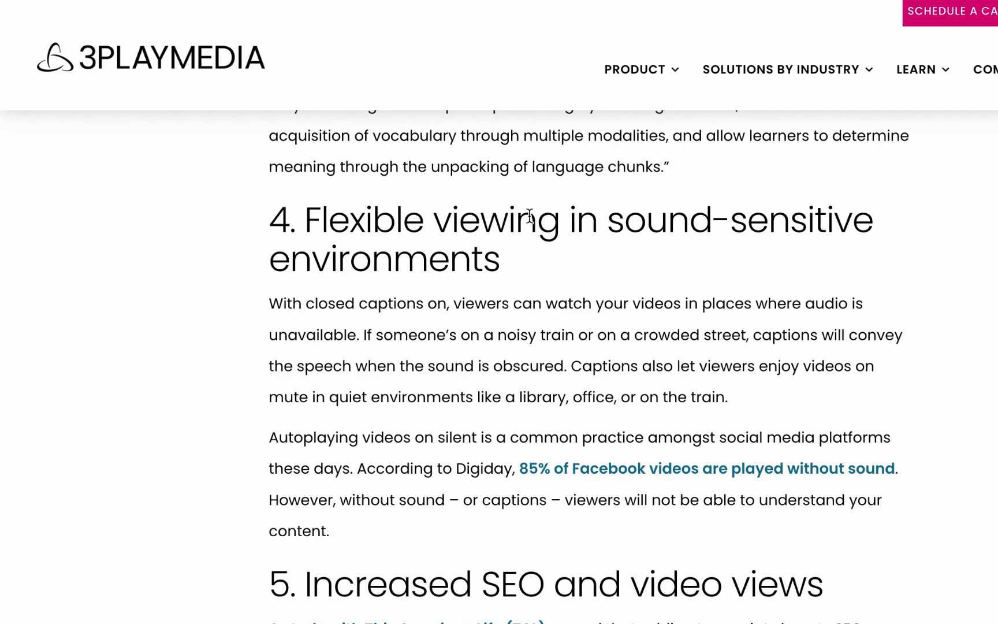
scroll(510, 300, "down", 1)
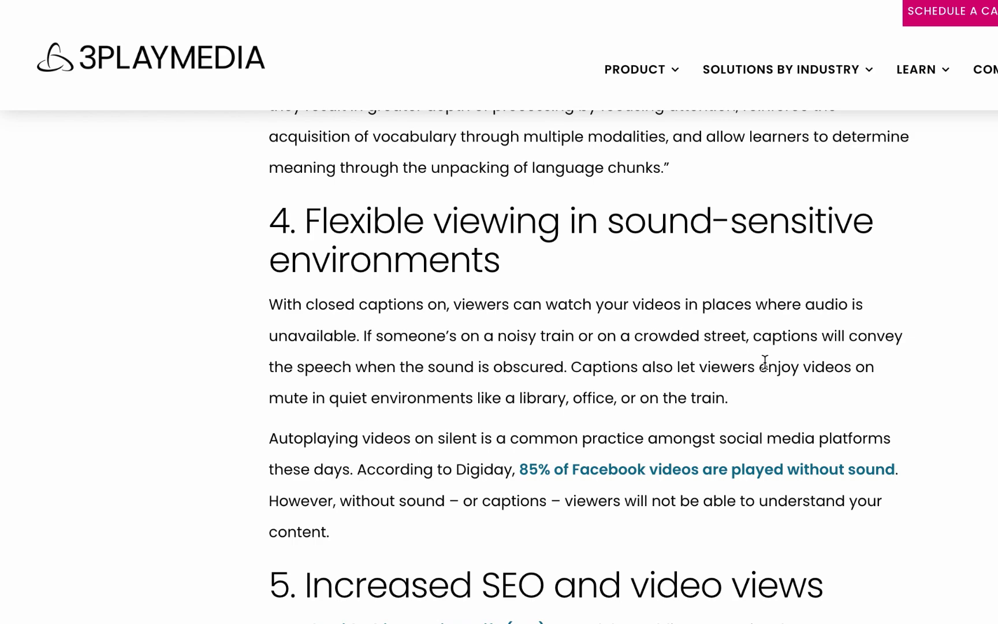
scroll(769, 363, "up", 5)
scroll(776, 364, "up", 1)
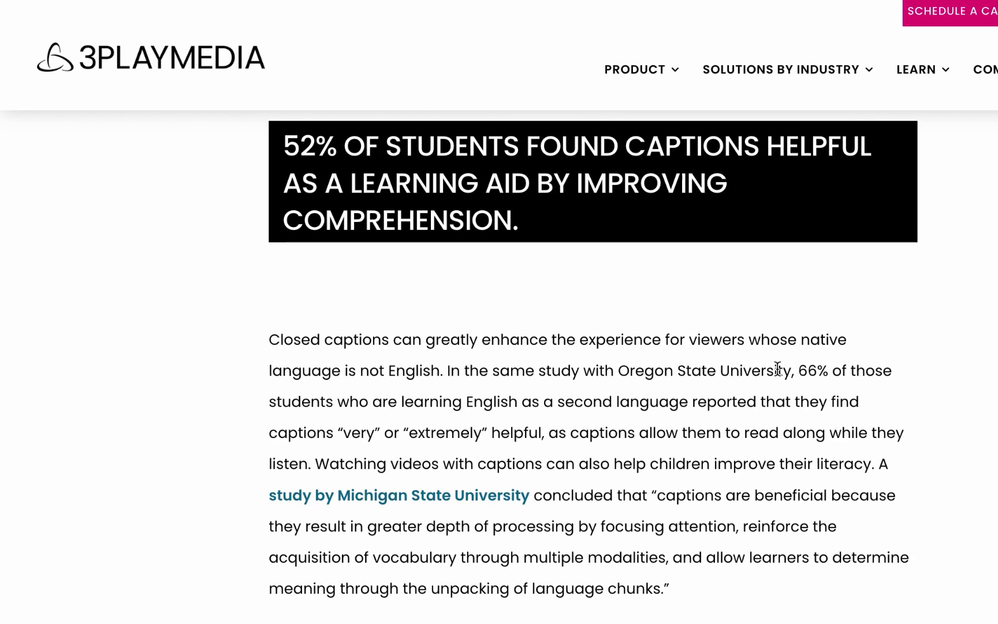
scroll(779, 368, "up", 2)
scroll(779, 367, "up", 1)
scroll(779, 368, "up", 1)
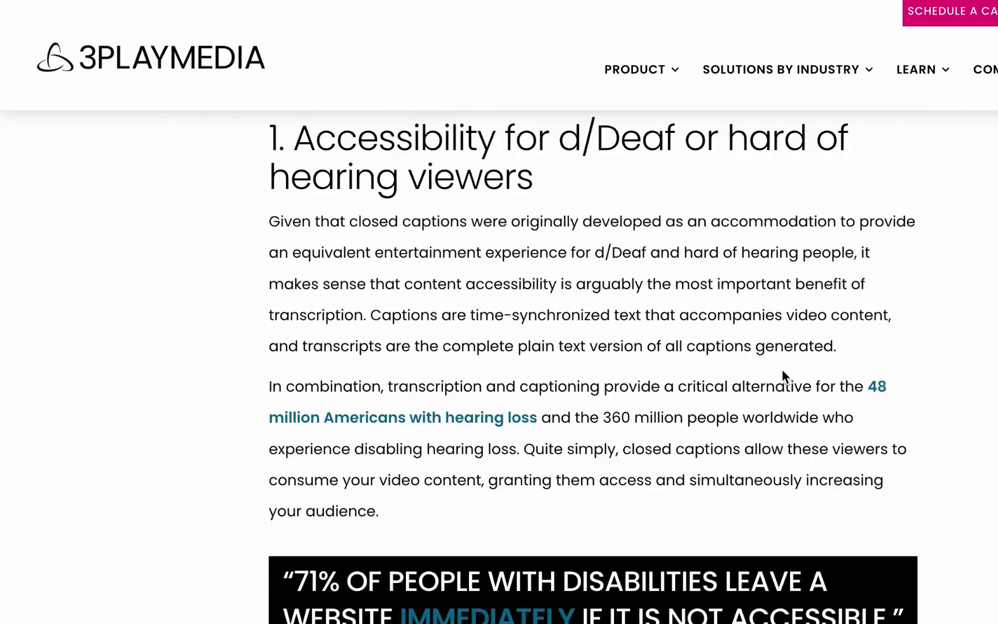
Scroll down through the remaining sections of the 3Play Media article
scroll(782, 370, "down", 1)
scroll(782, 370, "up", 1)
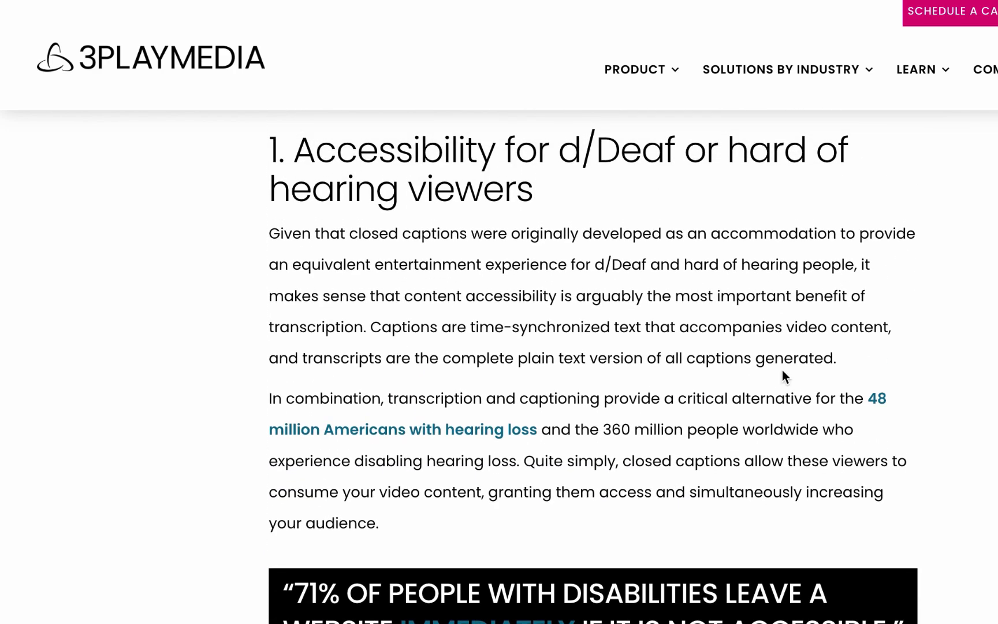
scroll(782, 372, "down", 6)
scroll(781, 373, "down", 10)
scroll(782, 373, "down", 8)
scroll(782, 373, "down", 10)
scroll(782, 373, "down", 2)
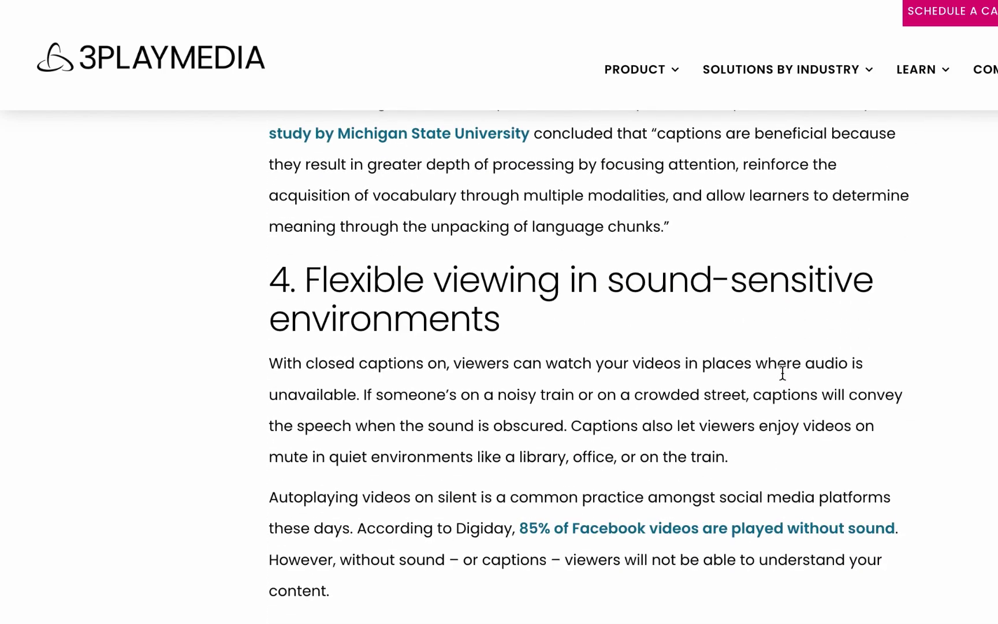
scroll(782, 371, "down", 6)
scroll(782, 372, "down", 2)
scroll(782, 373, "down", 3)
scroll(782, 373, "down", 8)
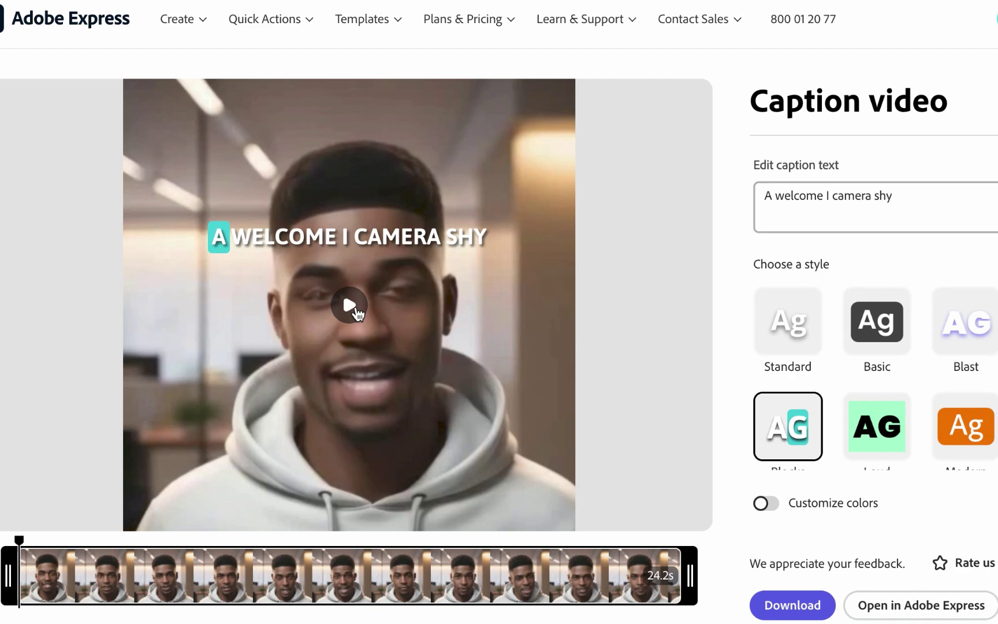
Rewind the preview and change the first caption's opening word 'A' to 'Hey'
left_click(358, 314)
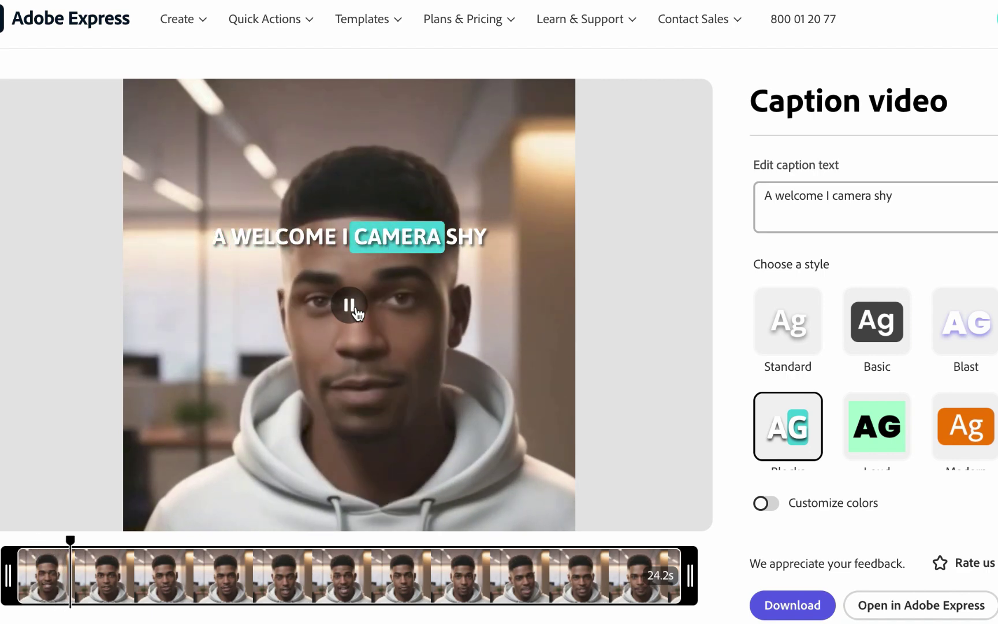
left_click(358, 313)
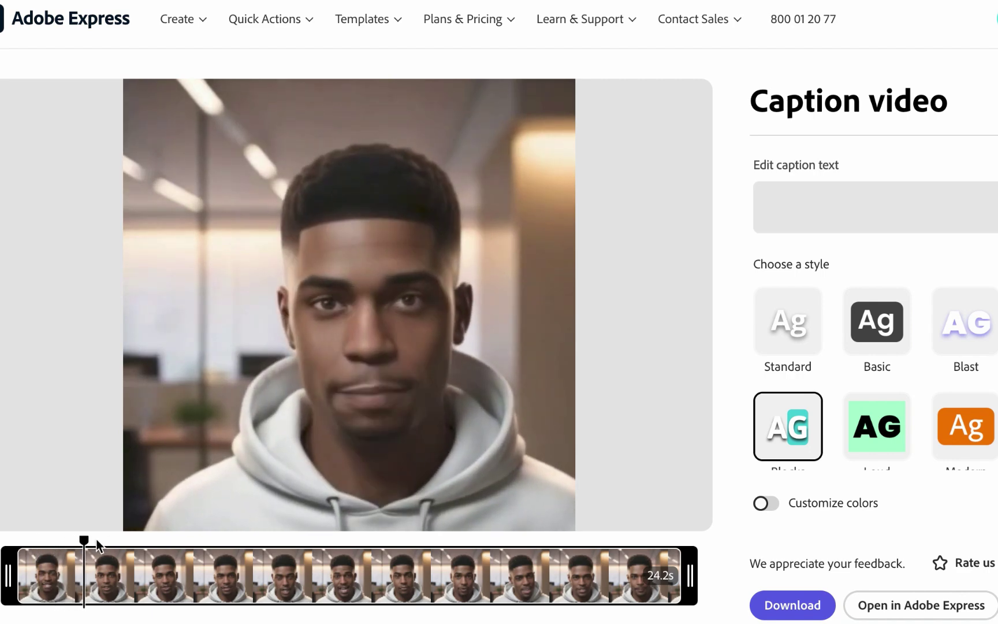
mouse_move(85, 541)
left_mouse_down()
mouse_move(18, 541)
mouse_move(32, 541)
left_mouse_up()
left_click(771, 199)
key("BackSpace")
type("Hey welcome I camera shy")
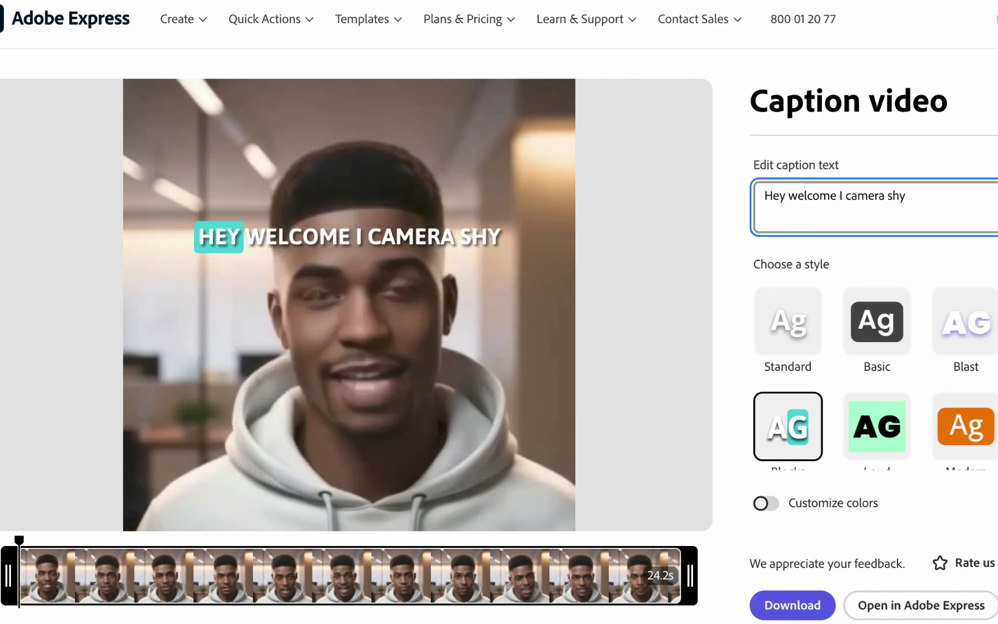
Replace 'I' with 'are you' in the caption and play the preview to check it
left_click(819, 196)
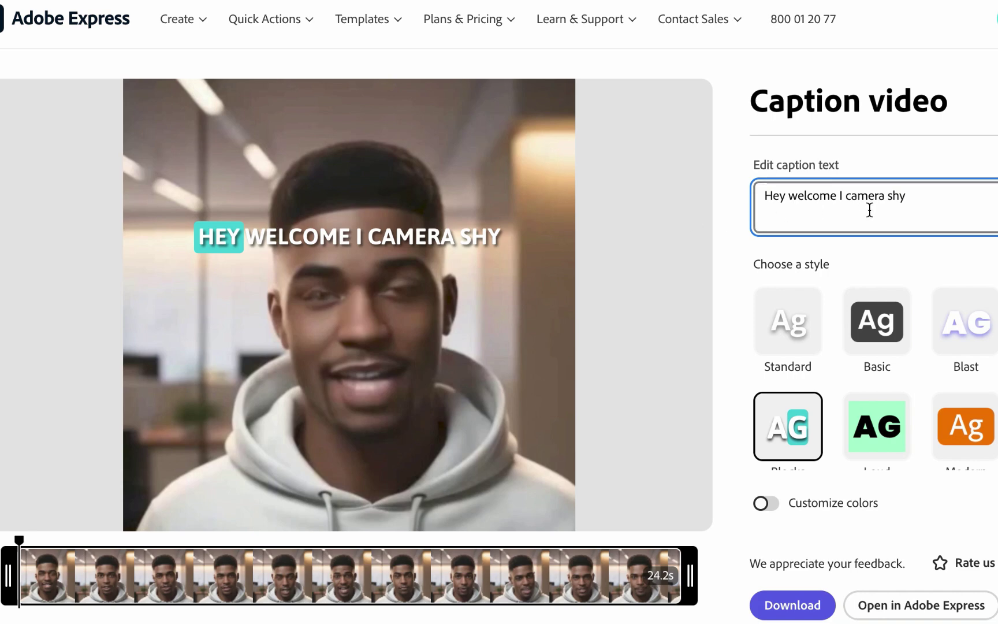
left_click(845, 195)
key("BackSpace")
key("BackSpace")
type("are you")
key("End")
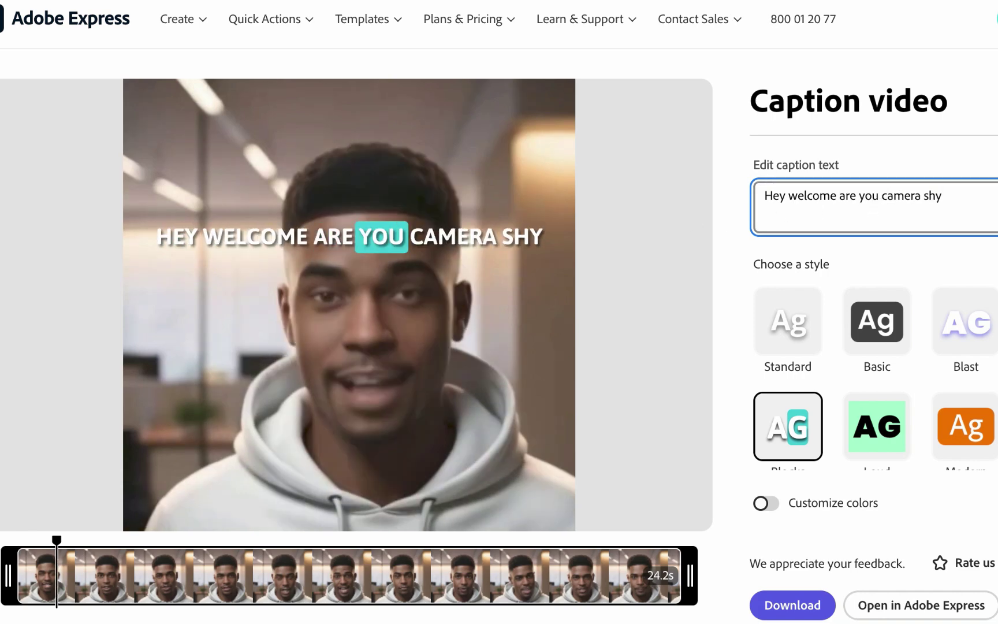
left_click(350, 306)
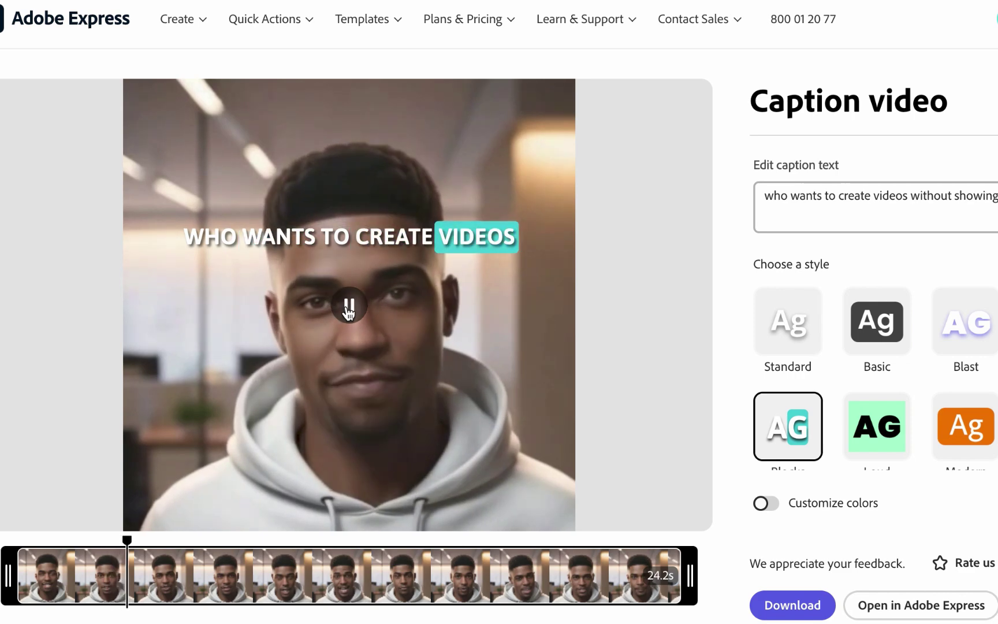
left_click(348, 306)
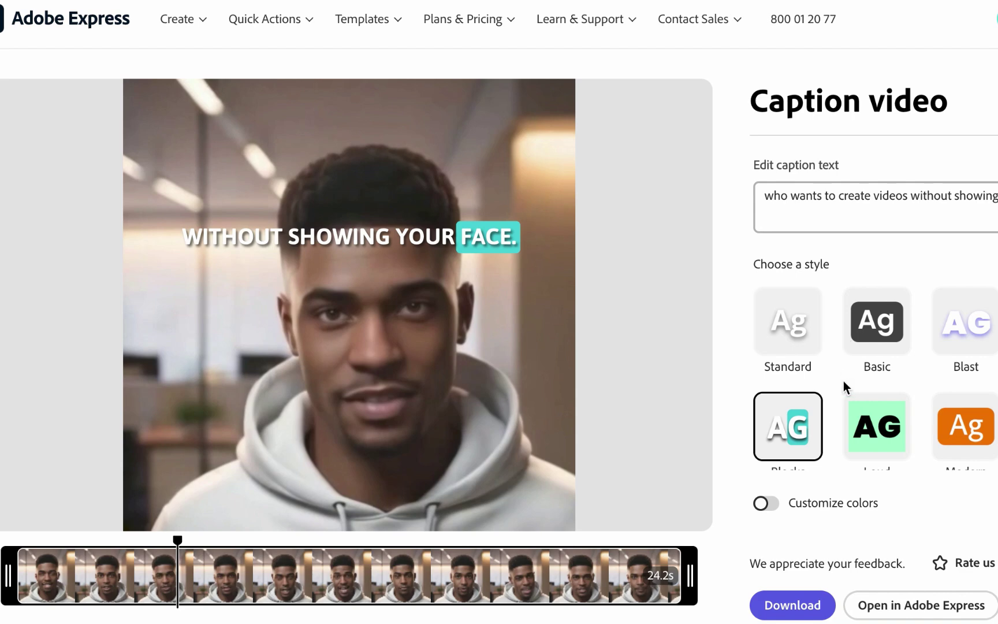
Try the Basic caption style, then switch the captions to the Blocks style
left_click(883, 328)
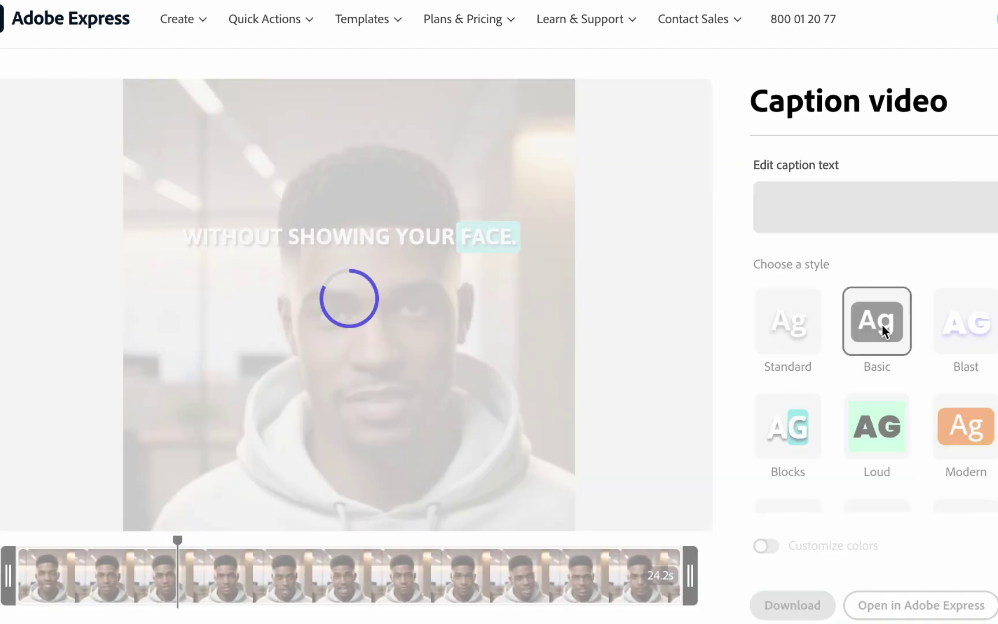
mouse_move(349, 305)
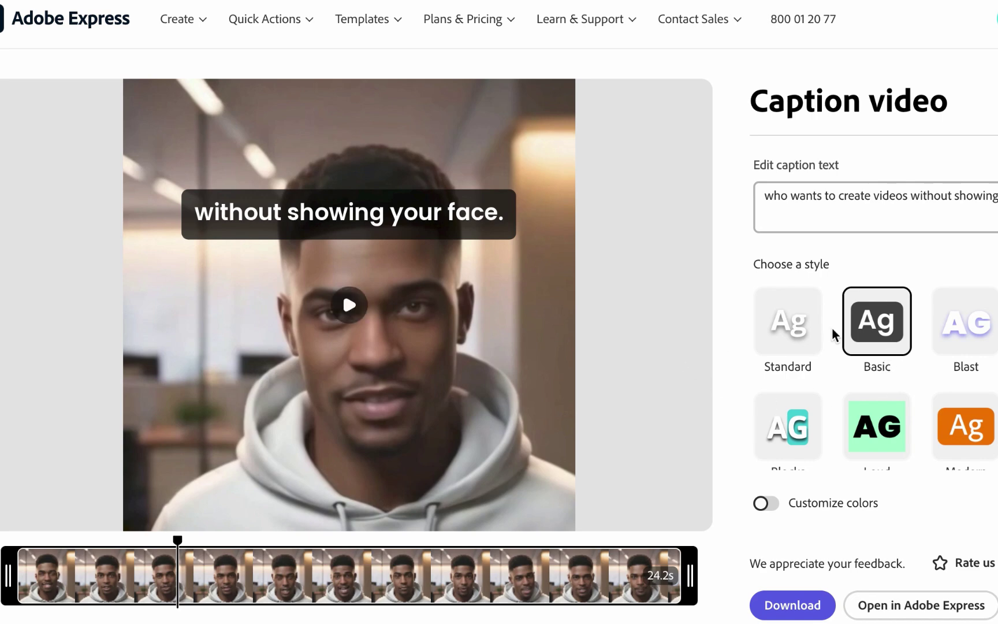
scroll(964, 427, "down", 1)
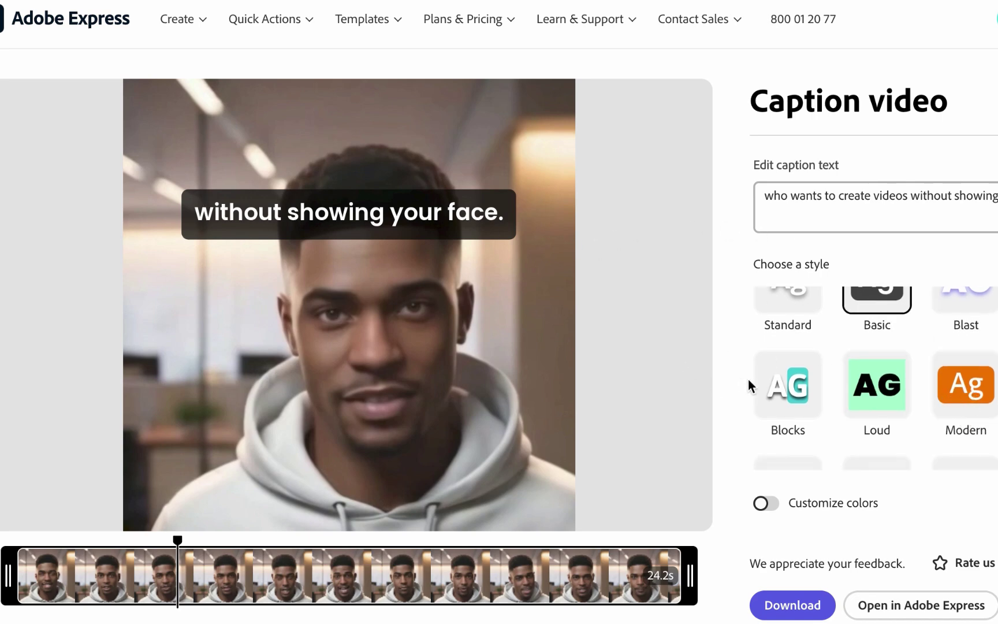
left_click(791, 390)
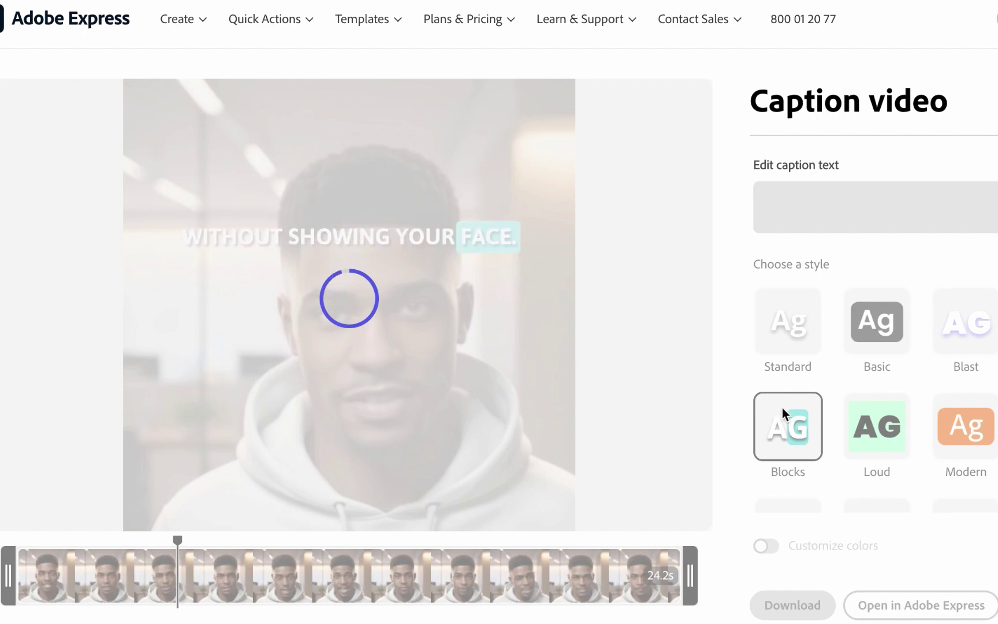
scroll(917, 375, "down", 5)
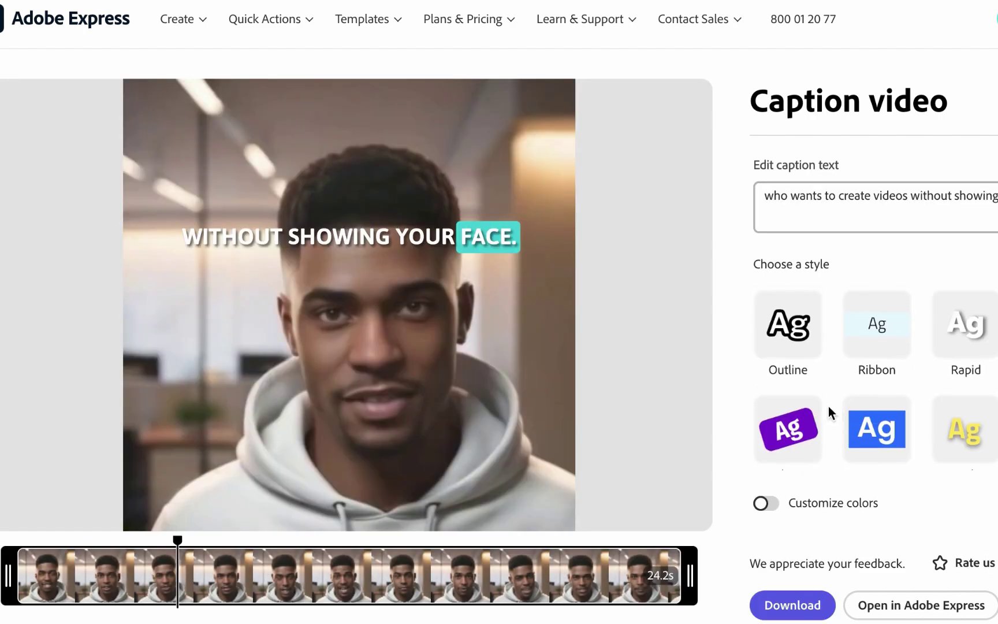
Enable custom caption colours and set the text colour to pale yellow #FAF682
left_click(762, 504)
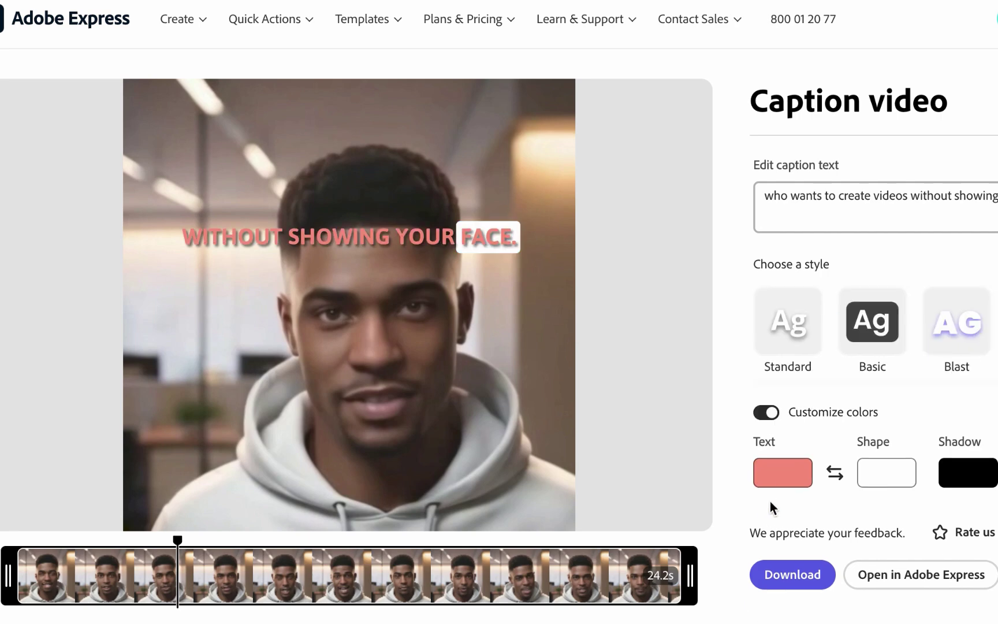
left_click(786, 470)
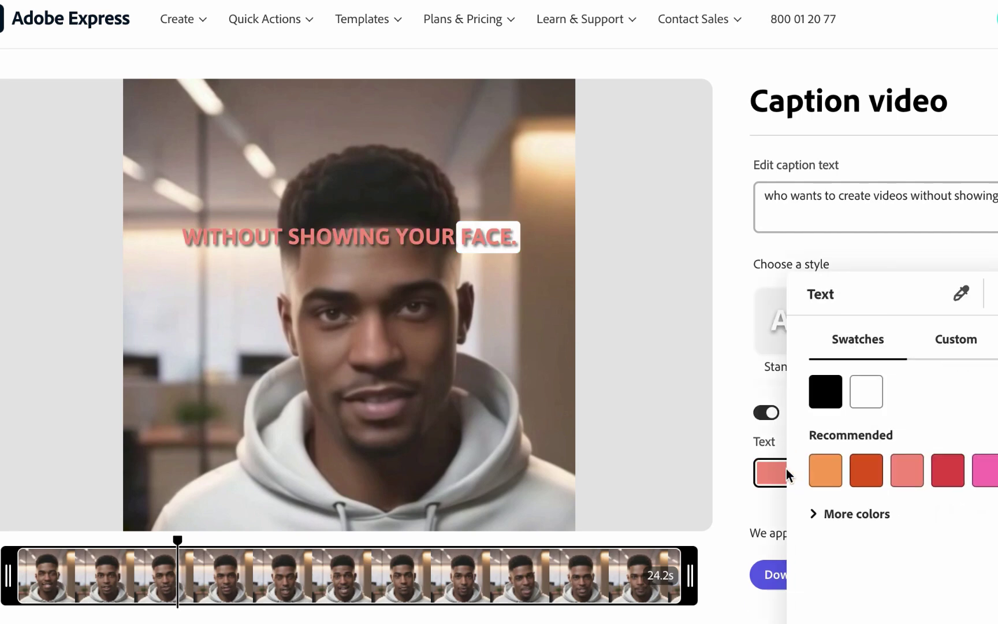
left_click(872, 474)
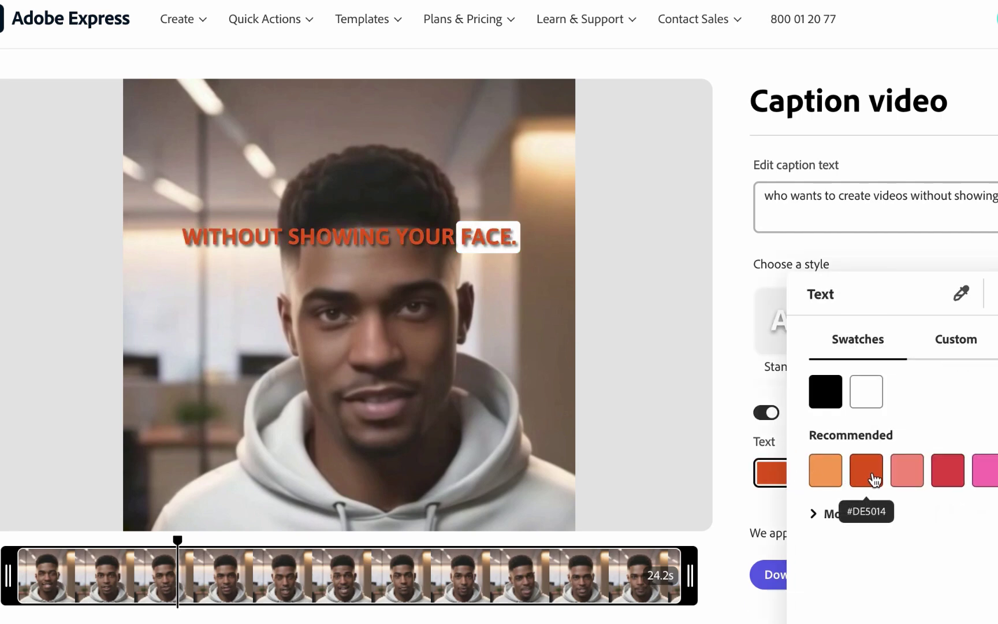
left_click(956, 339)
left_click_drag(875, 385, 841, 388)
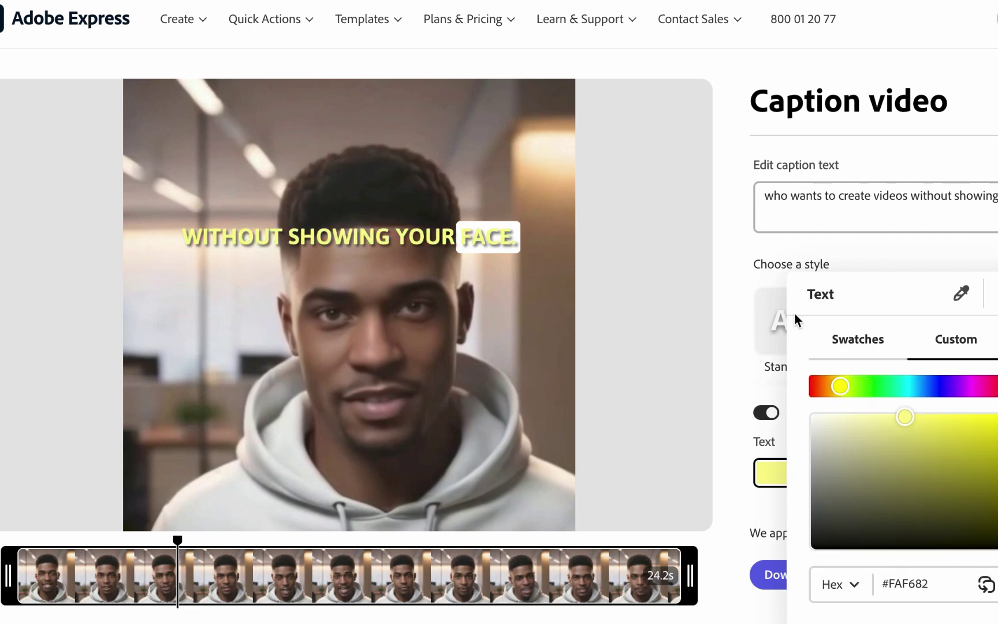
left_click(758, 359)
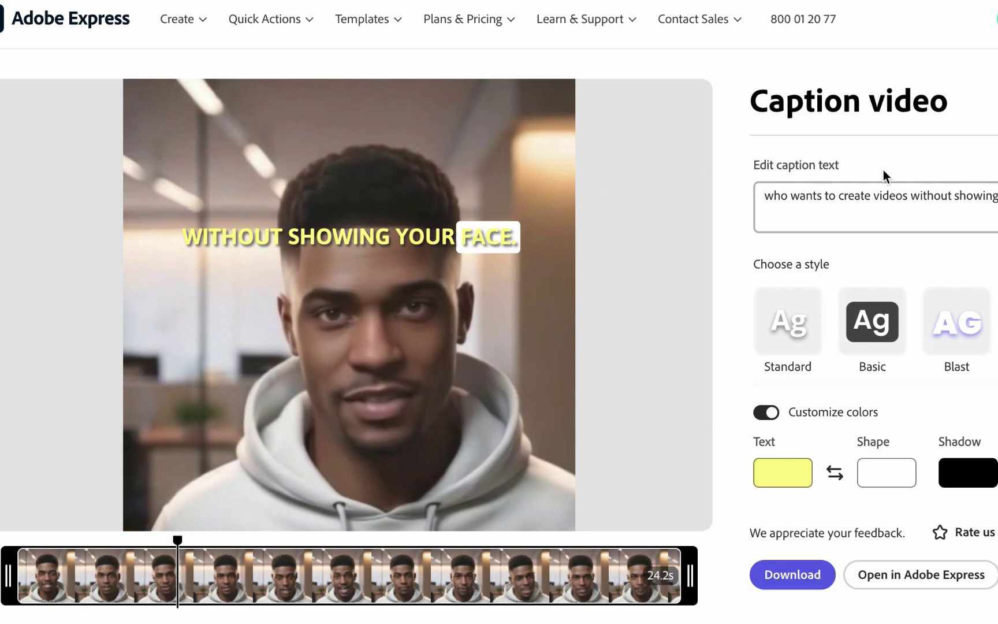
Open the video in the full editor and drag the caption group to the frame's bottom
left_click(924, 576)
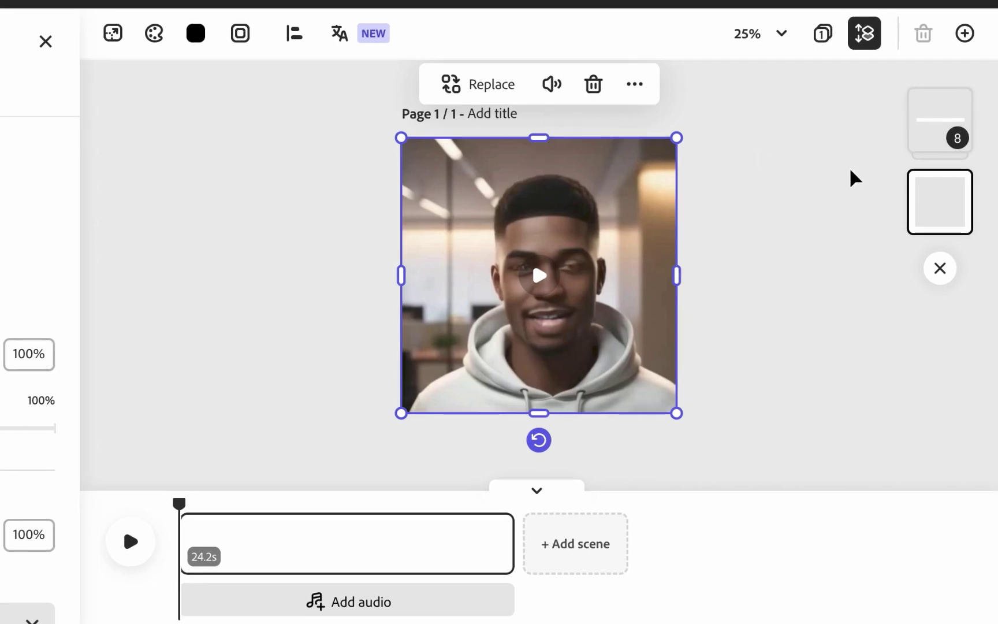
left_click(940, 113)
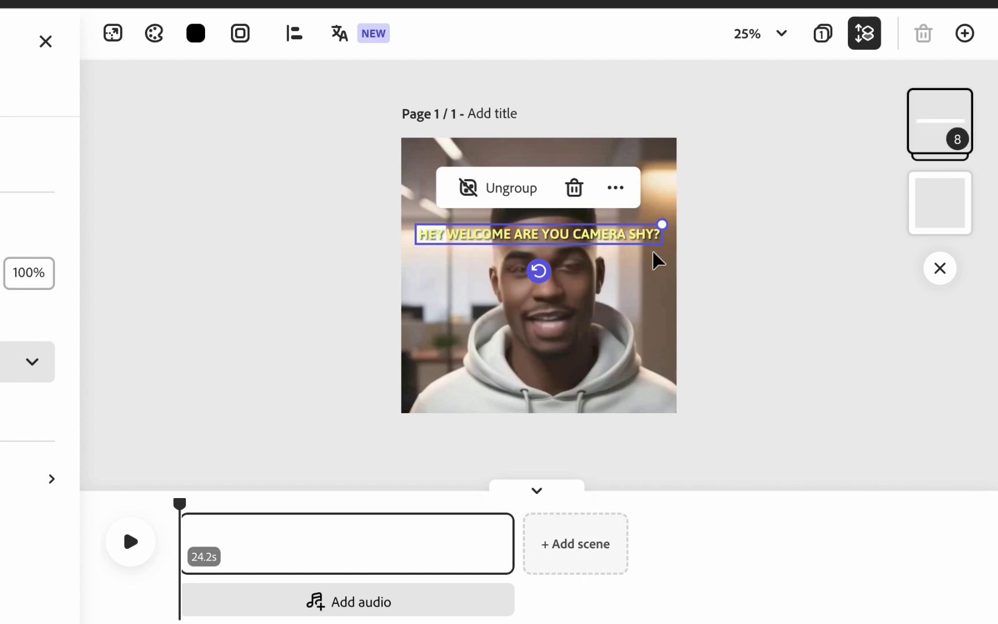
left_click(548, 245)
left_click_drag(546, 296, 542, 297)
key("ctrl+z")
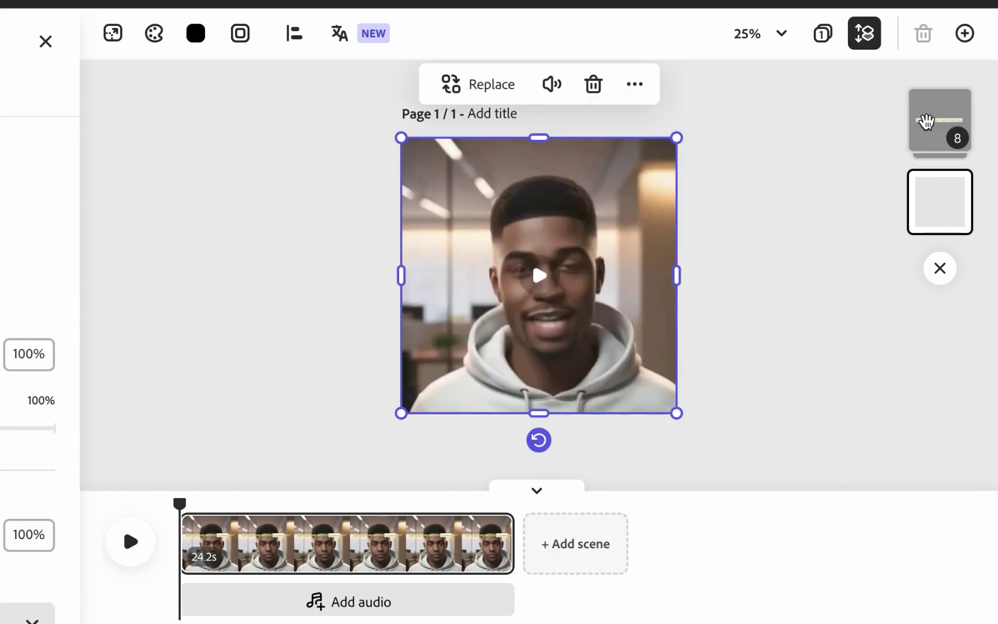
left_click(927, 121)
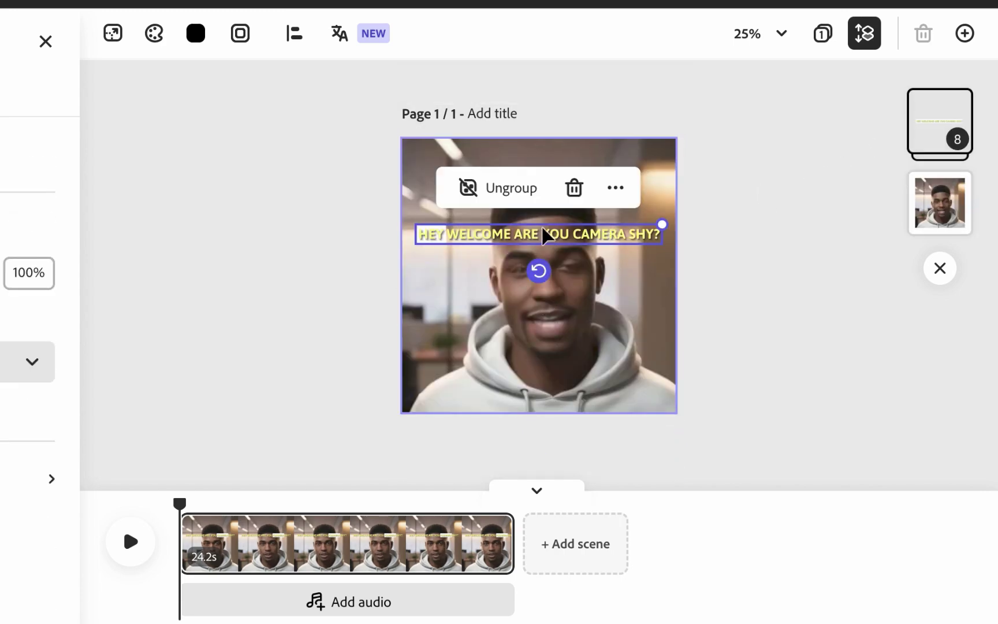
left_click_drag(546, 240, 541, 387)
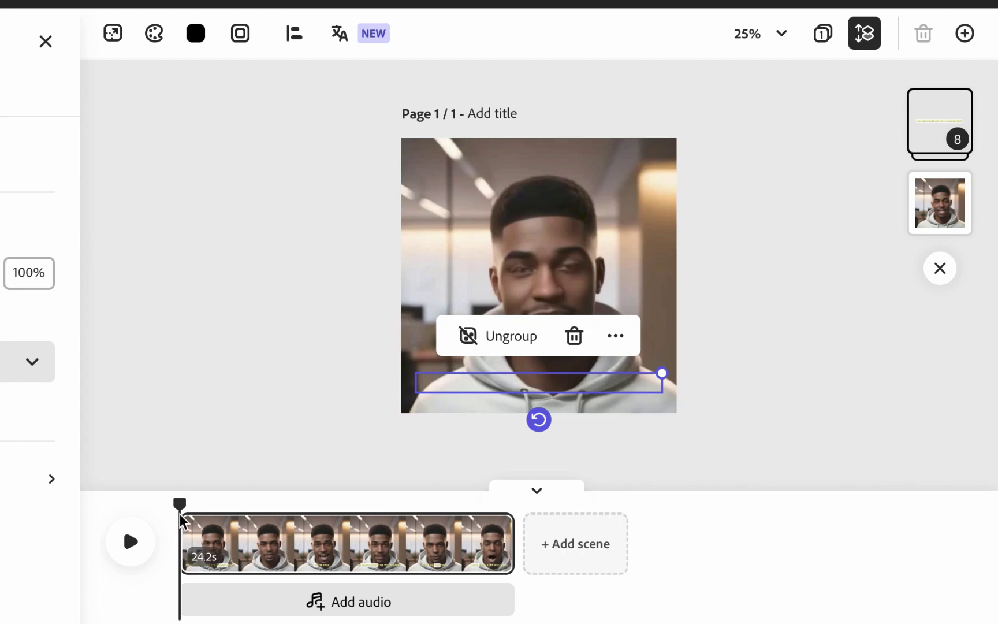
Scrub the timeline from about 3 seconds to check the repositioned captions
left_click(220, 504)
mouse_move(232, 506)
left_mouse_down()
mouse_move(281, 507)
mouse_move(184, 507)
mouse_move(425, 531)
left_mouse_up()
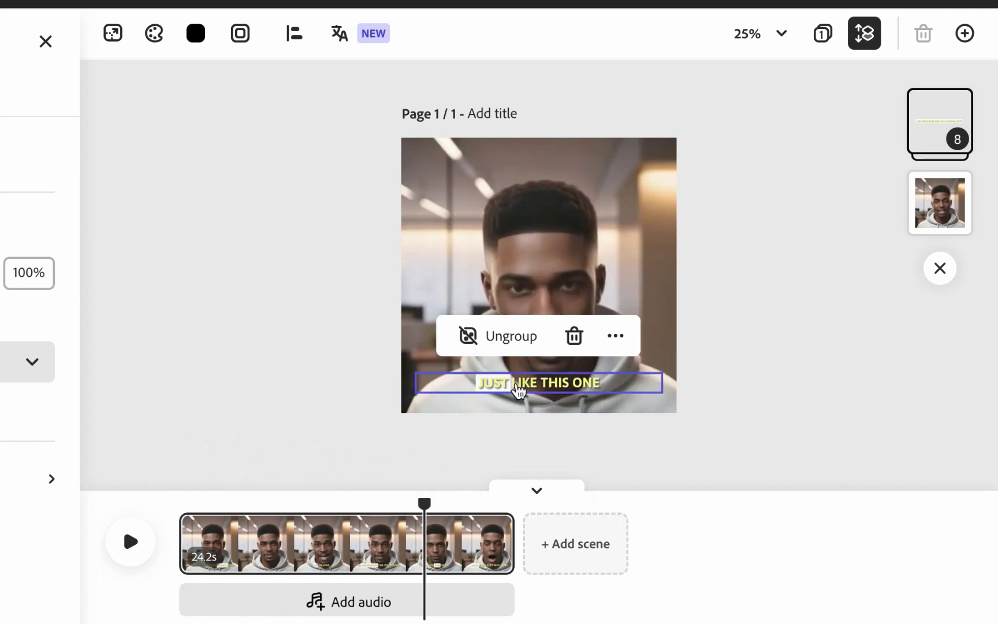
left_click(786, 211)
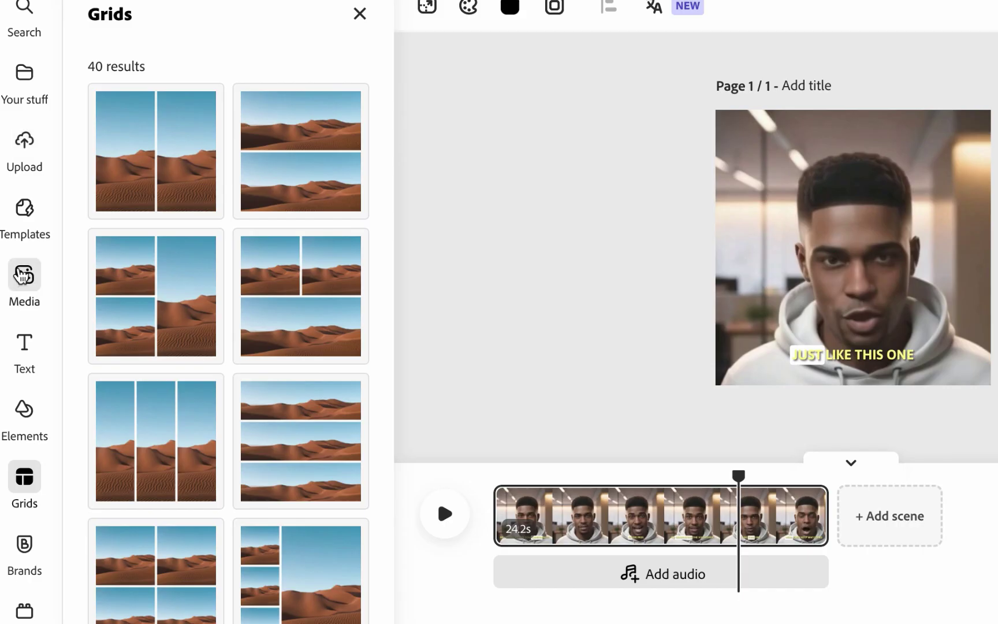
Filter the Media library to Audio and browse the Background and Blues tracks
left_click(22, 274)
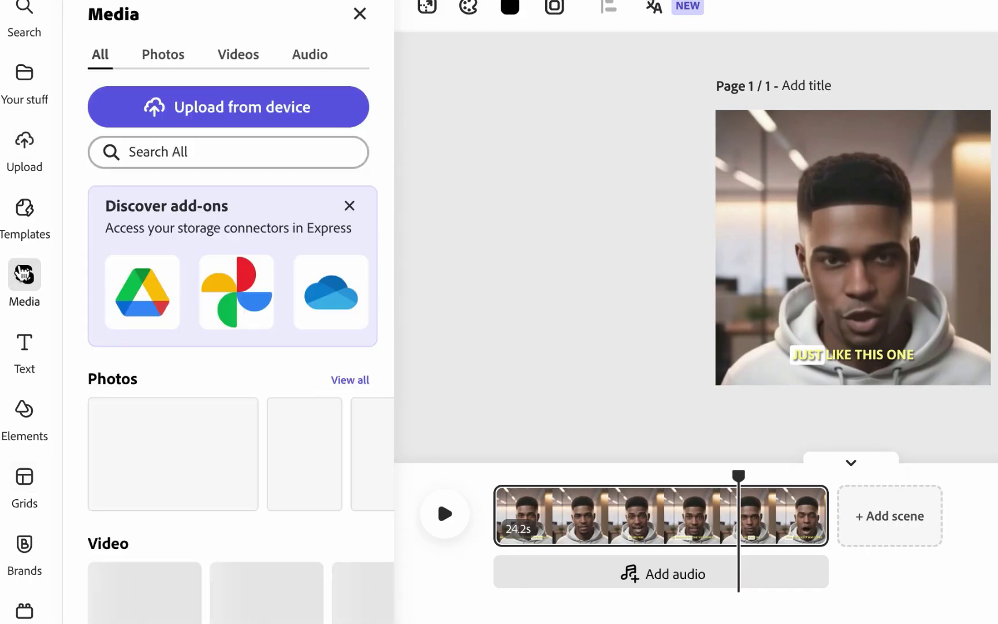
scroll(248, 330, "down", 1)
scroll(246, 331, "down", 5)
scroll(246, 331, "up", 6)
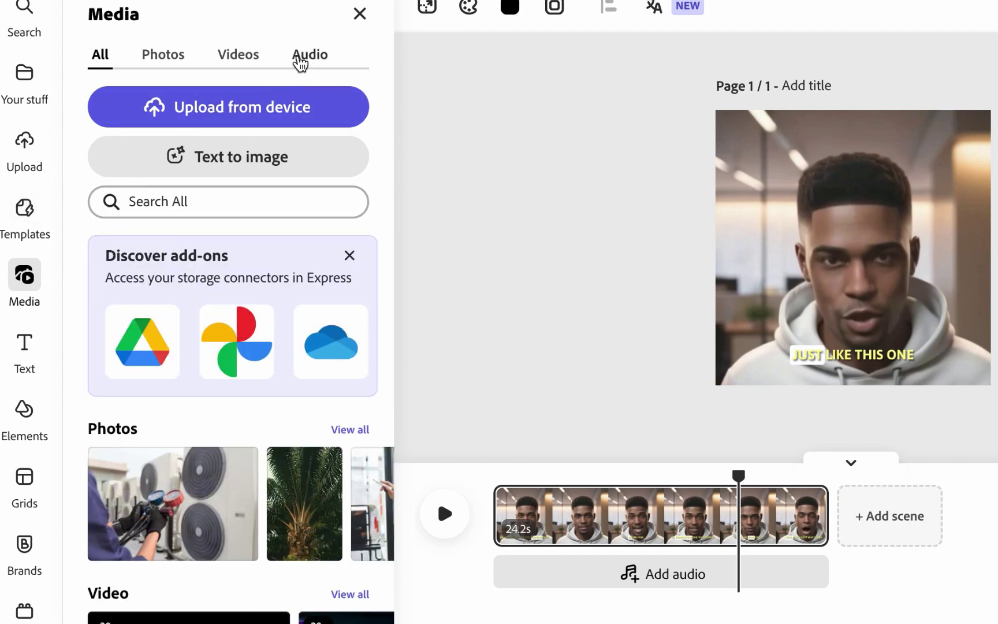
left_click(299, 59)
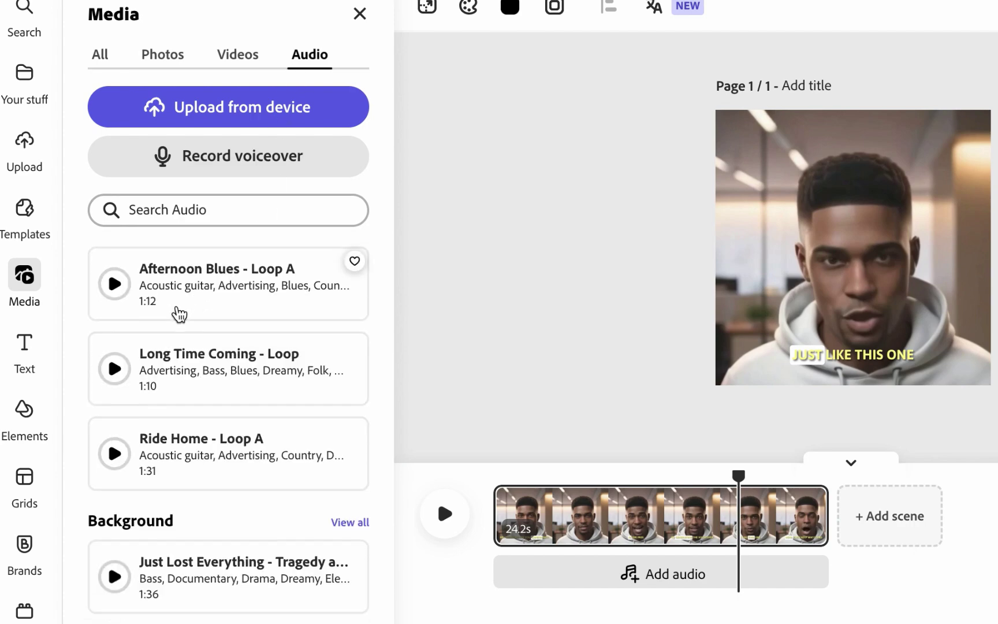
scroll(133, 324, "down", 2)
scroll(154, 412, "down", 5)
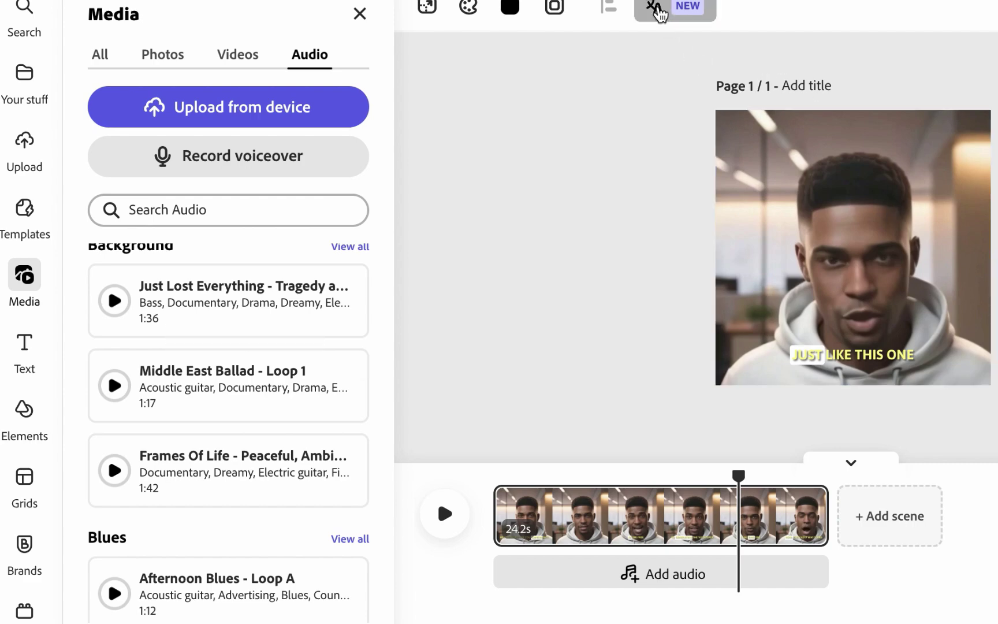
left_click(659, 11)
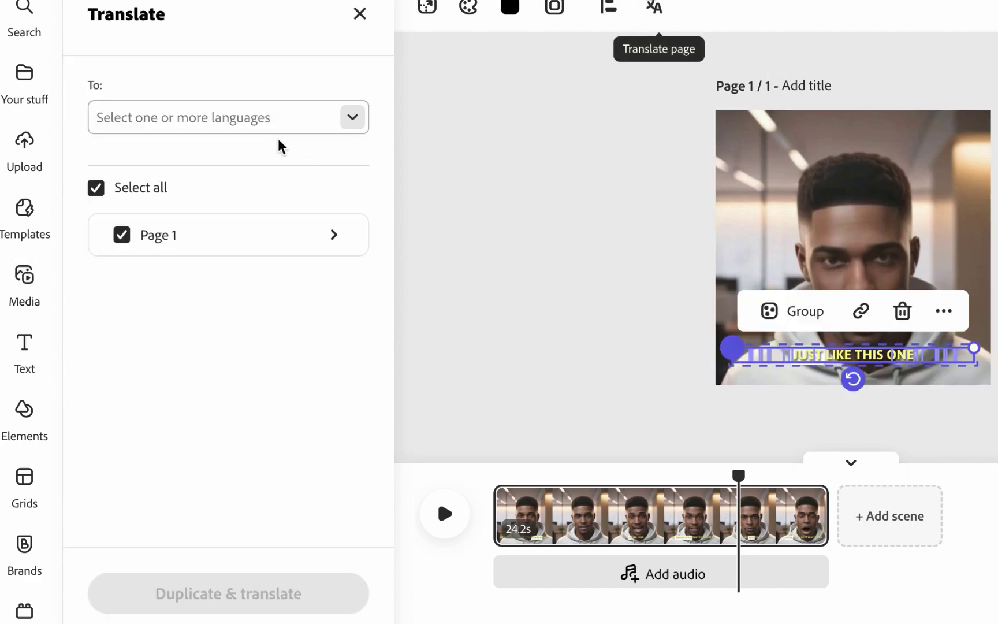
left_click(286, 124)
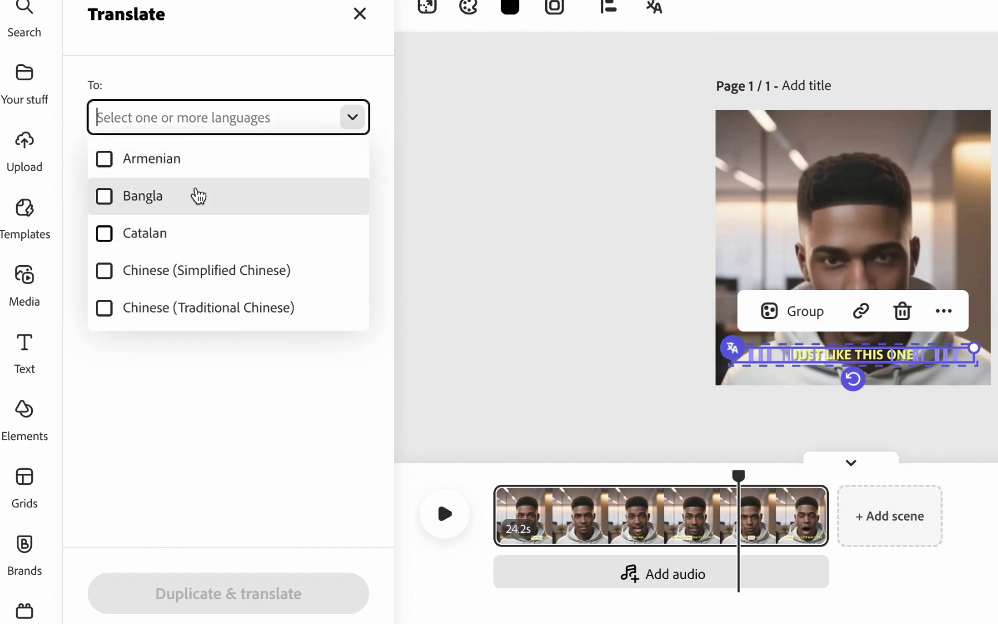
scroll(197, 197, "down", 5)
scroll(211, 196, "down", 5)
scroll(211, 195, "down", 5)
scroll(211, 197, "down", 5)
scroll(214, 231, "down", 5)
left_click(231, 373)
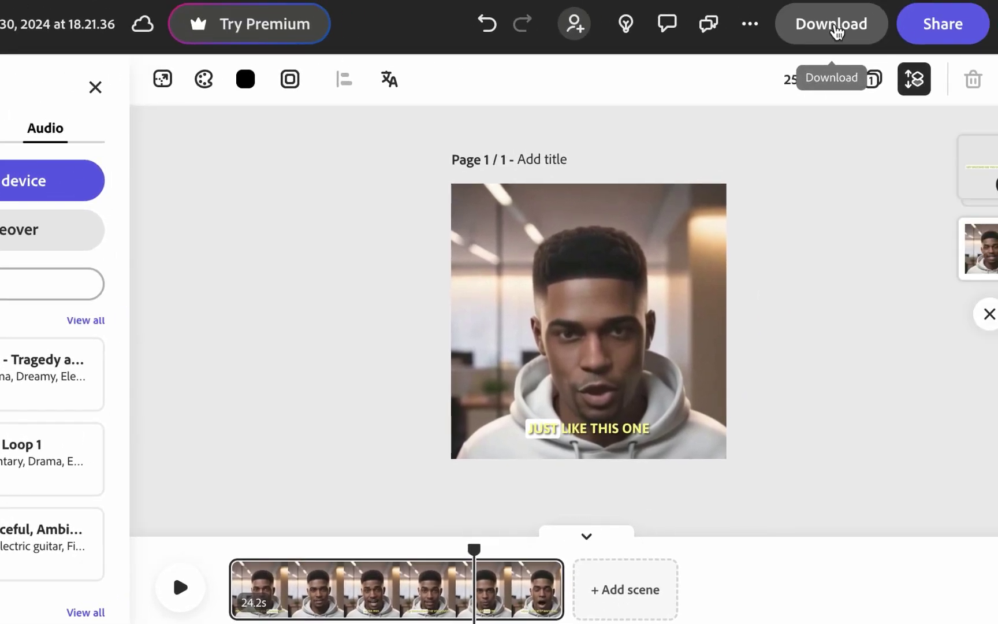
Download the captioned video as an original-size MP4, then view the Google Play listing
left_click(810, 34)
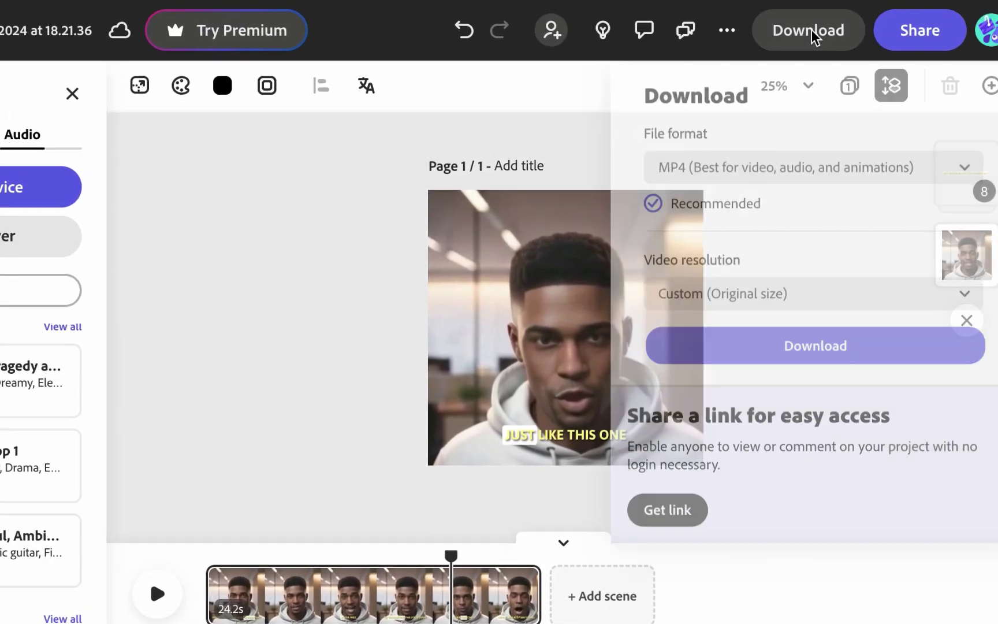
left_click(719, 183)
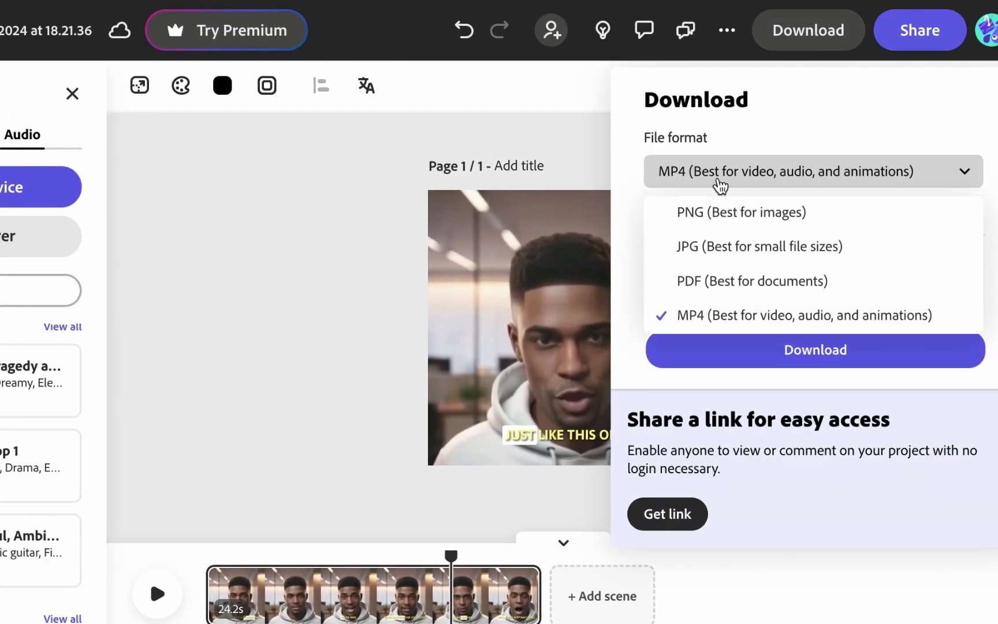
left_click(838, 130)
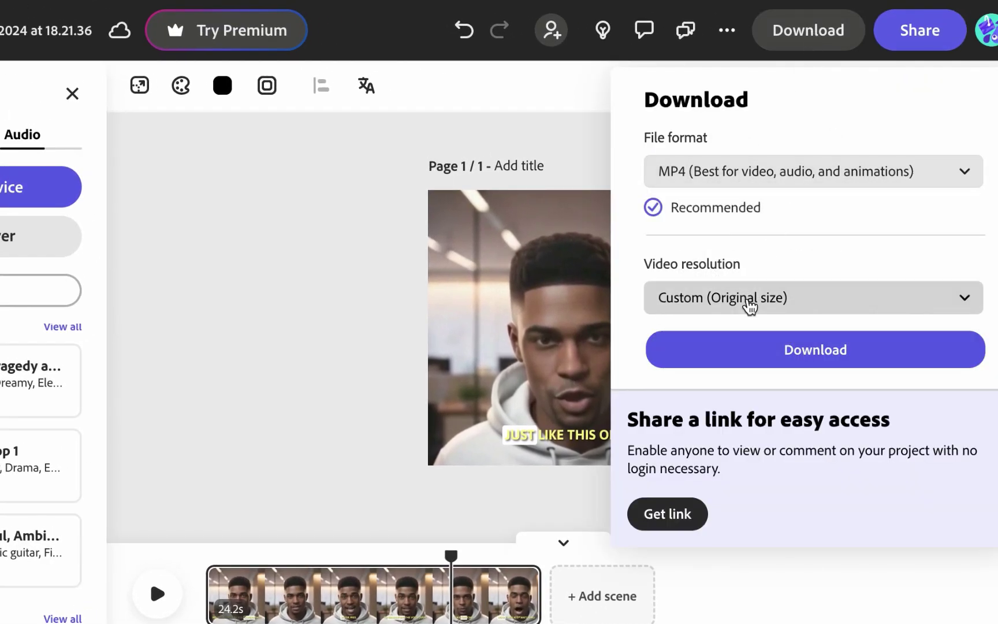
left_click(749, 305)
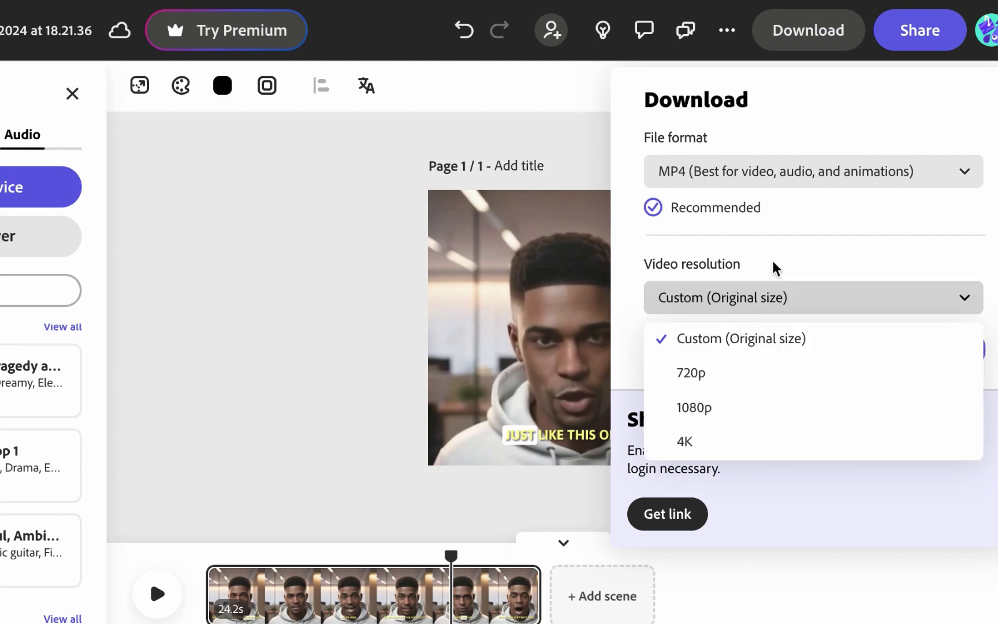
left_click(771, 338)
left_click(767, 351)
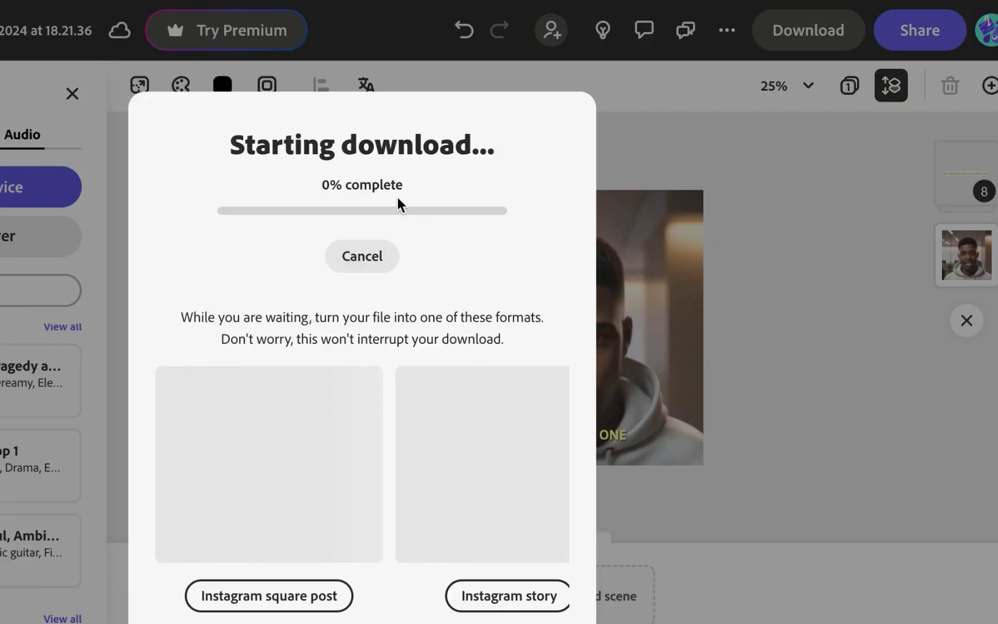
mouse_move(554, 445)
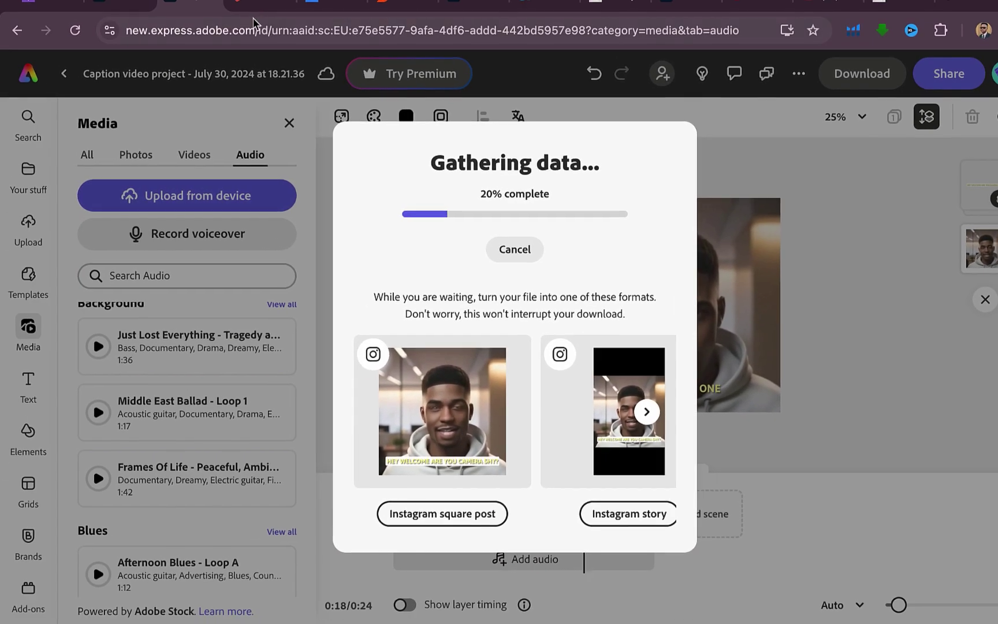
left_click(255, 8)
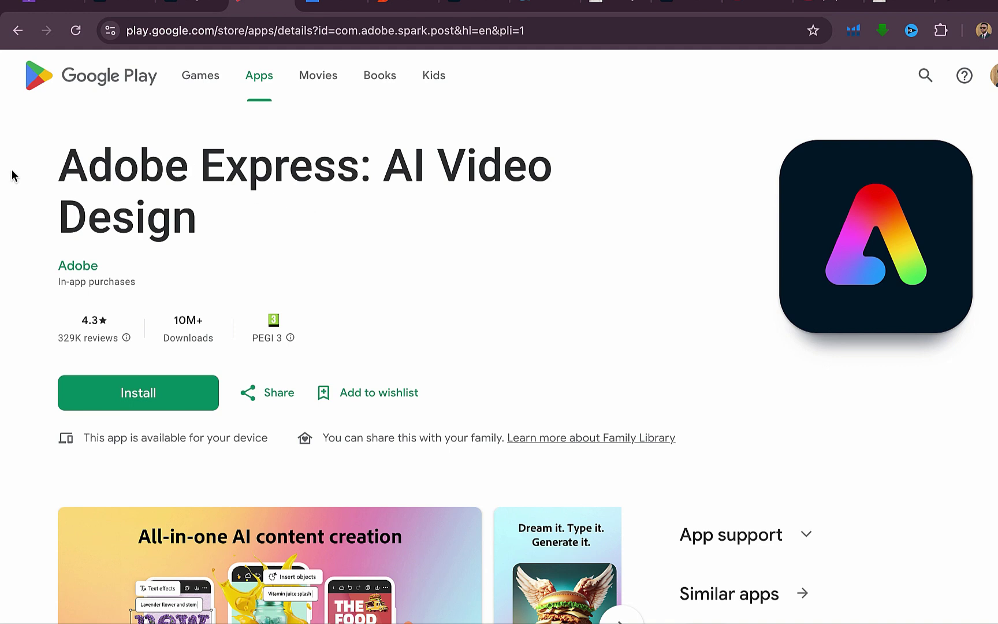
Highlight the app title on Google Play, view the App Store listing, then return to Google Play
left_click_drag(11, 173, 301, 206)
left_click(326, 225)
left_click(332, 5)
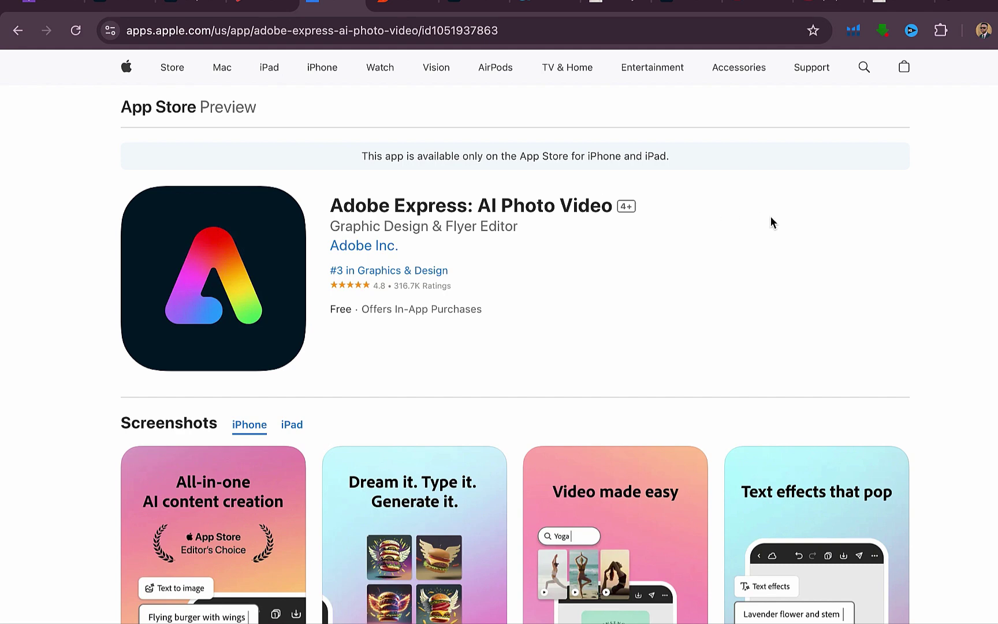
left_click(248, 3)
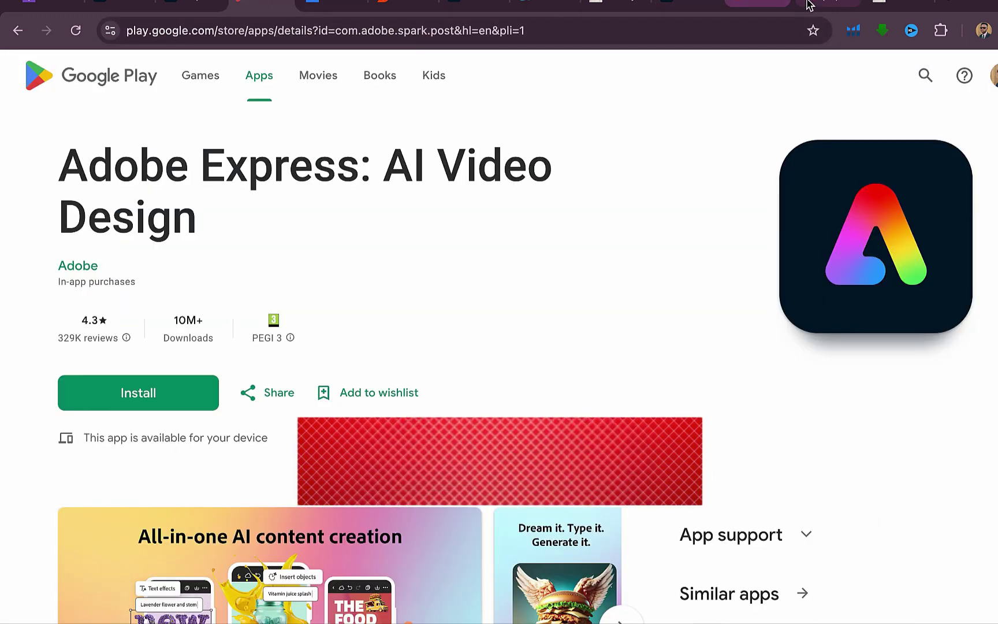
Return to the Adobe Express tab showing the 'Your download is complete' message
left_click(190, 5)
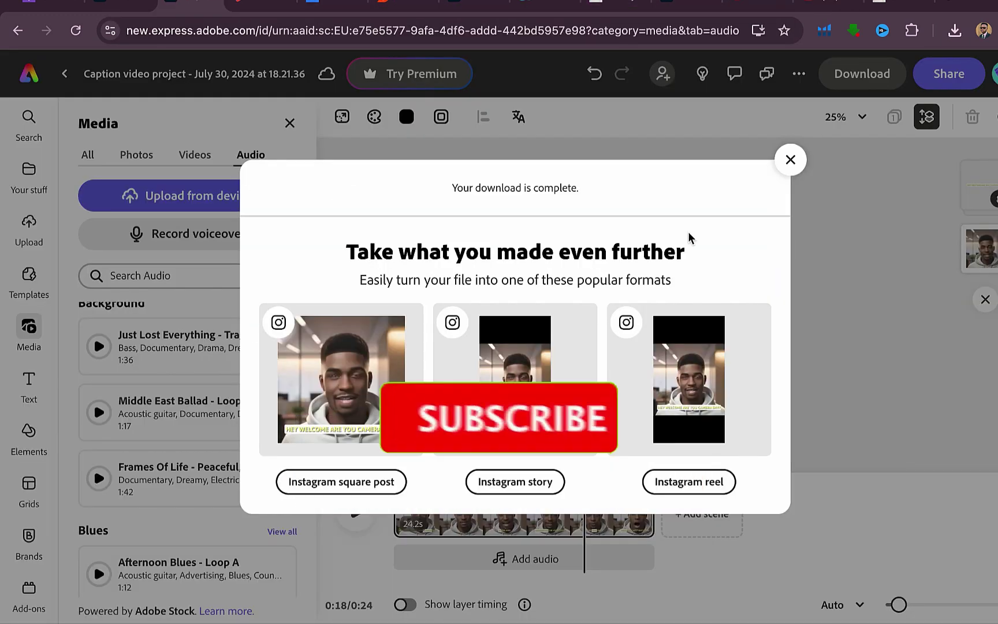